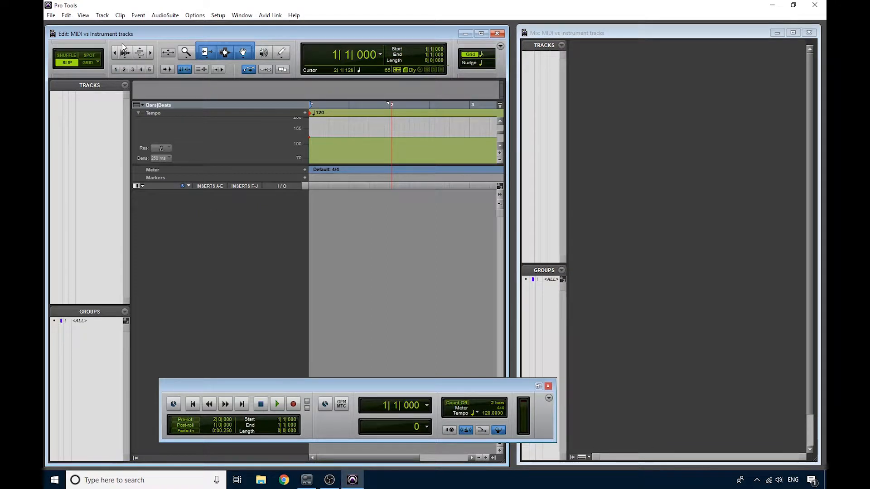
- Create one mono instrument track and make it slightly taller in the Edit window
left_click(102, 15)
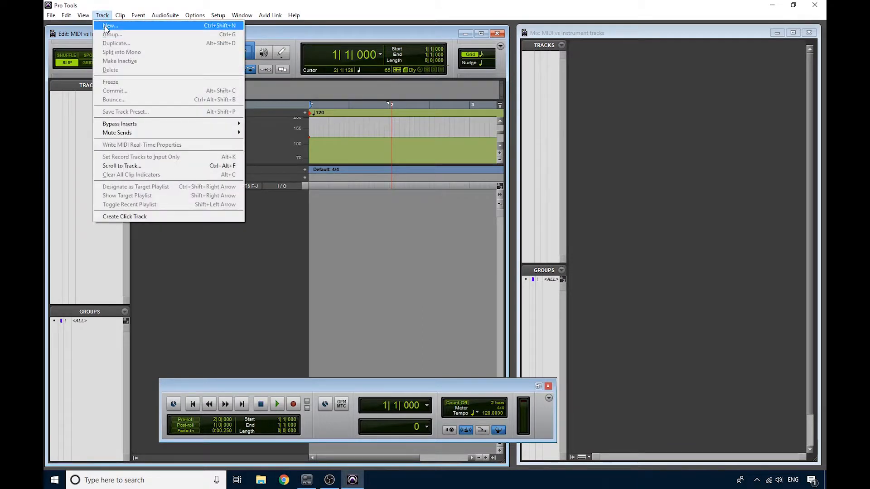
left_click(107, 26)
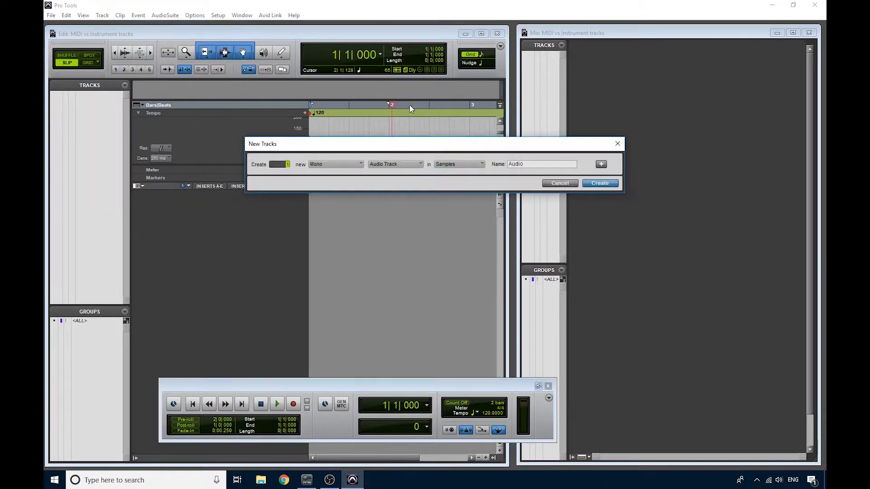
left_click(386, 171)
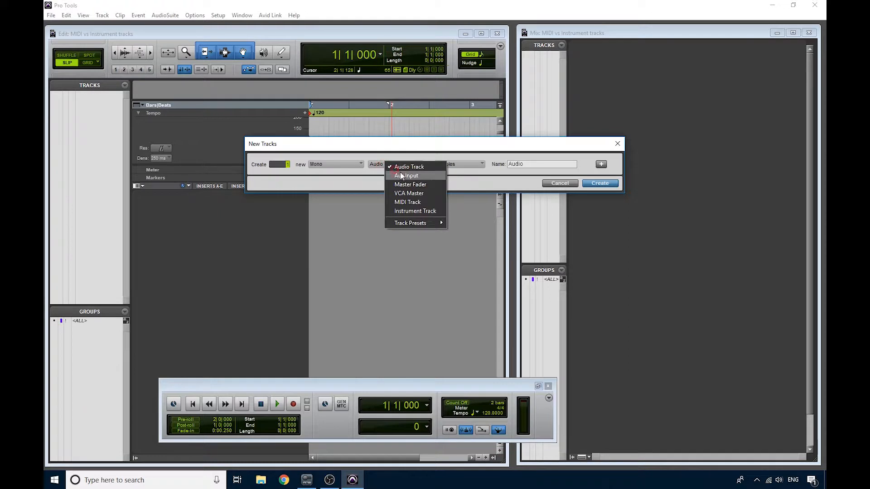
left_click(414, 211)
left_click(603, 183)
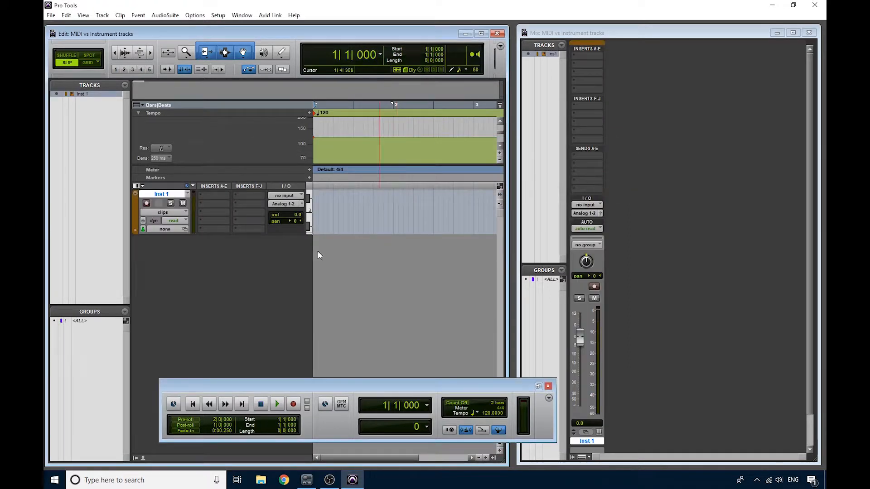
left_click_drag(256, 234, 257, 246)
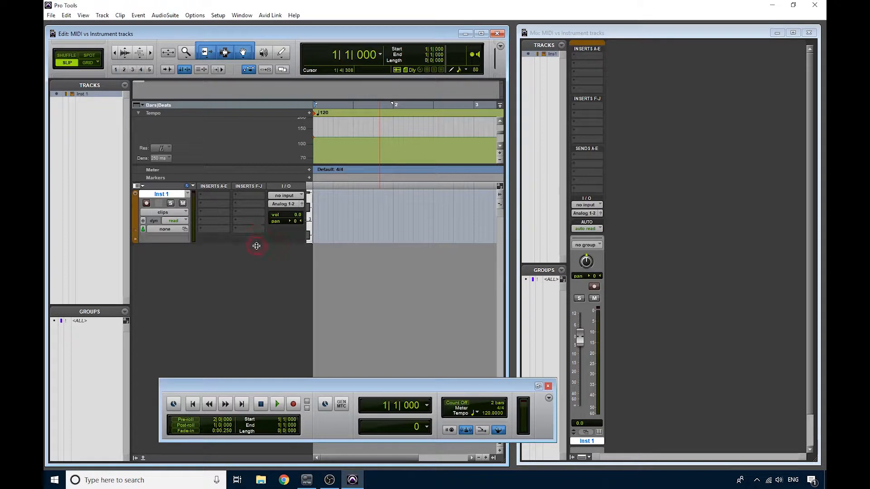
- Insert the Xpand!2 (mono) instrument plug-in in the first insert slot of the Inst 1 track
left_click(215, 199)
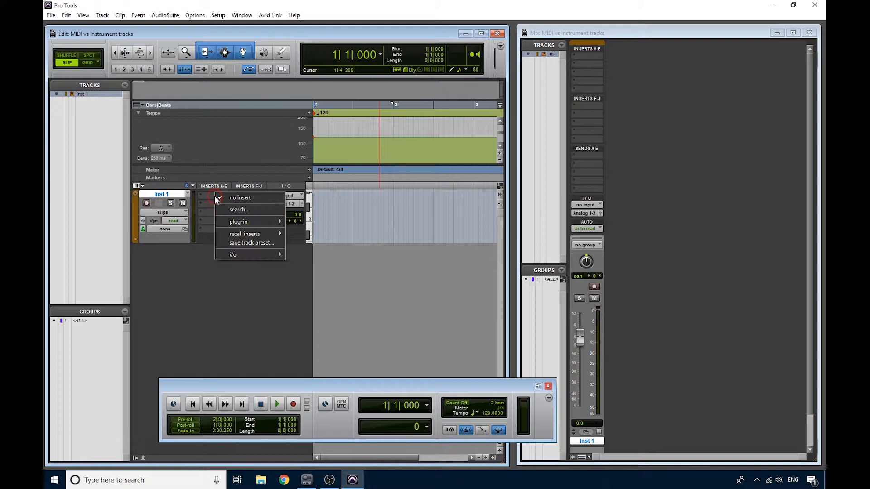
mouse_move(261, 221)
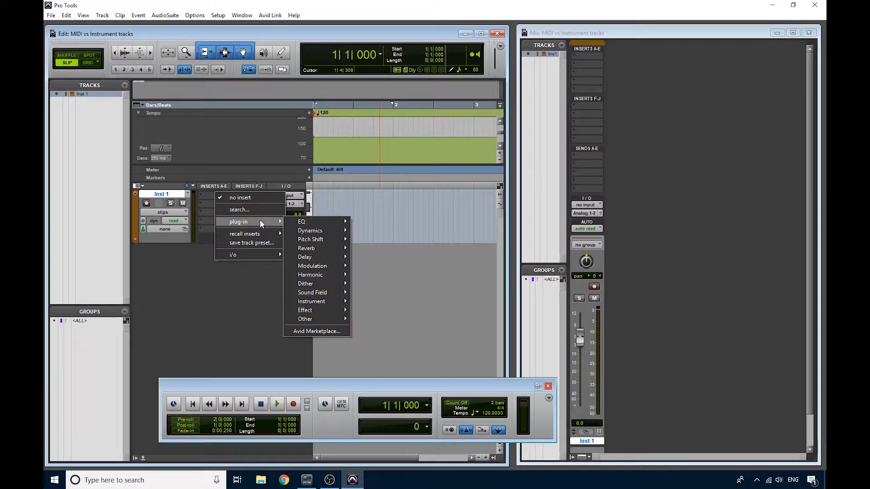
mouse_move(317, 302)
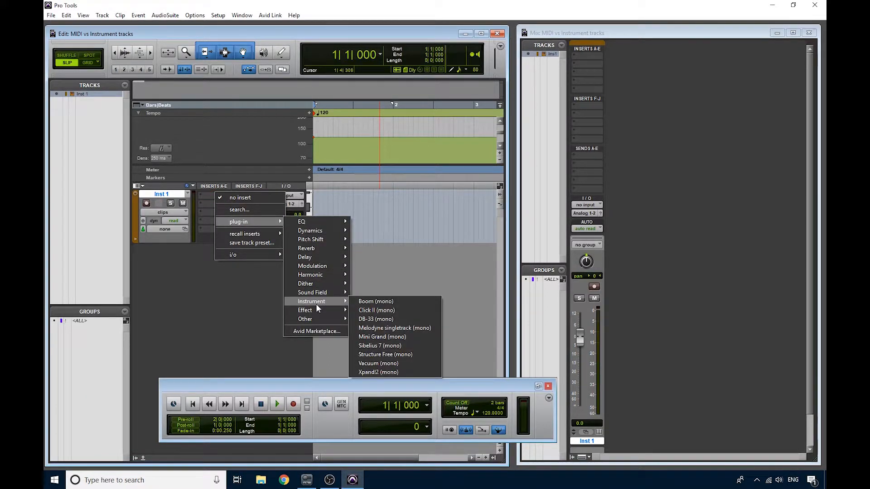
left_click(368, 372)
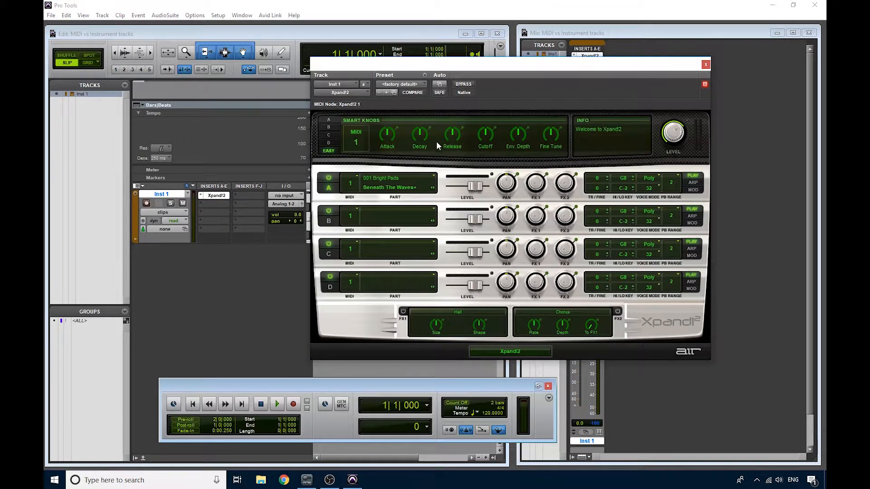
- Load the Acoustic Piano preset 01 Natural Grand Piano in Xpand!2 and close the plug-in window
left_click(399, 84)
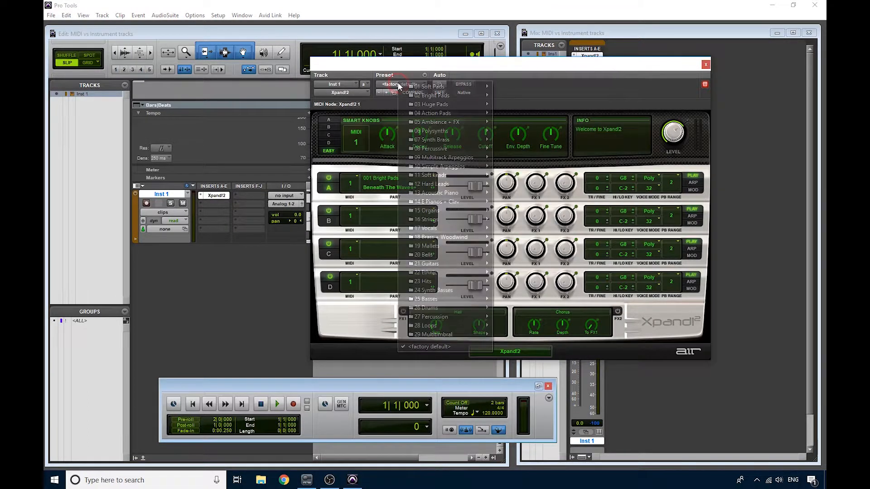
mouse_move(437, 192)
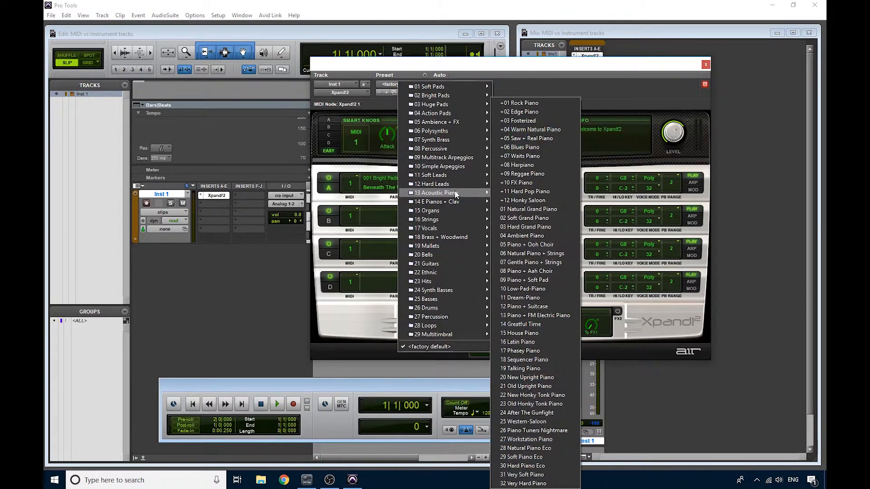
left_click(524, 211)
left_click(706, 65)
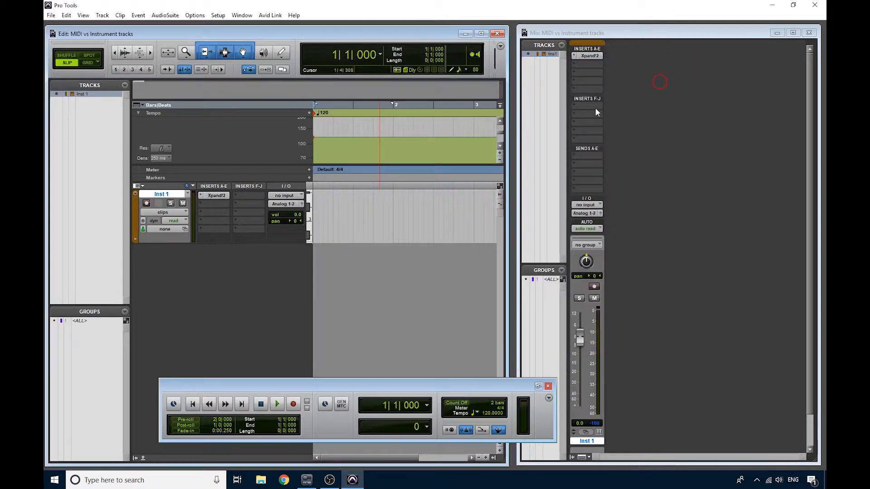
- Record-enable the Inst 1 track and record a short MIDI keyboard performance from the session start
left_click(146, 204)
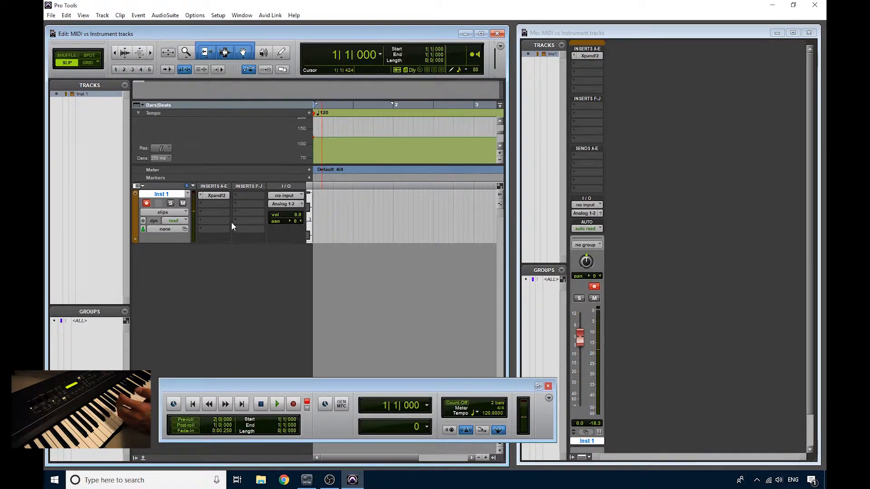
left_click(293, 404)
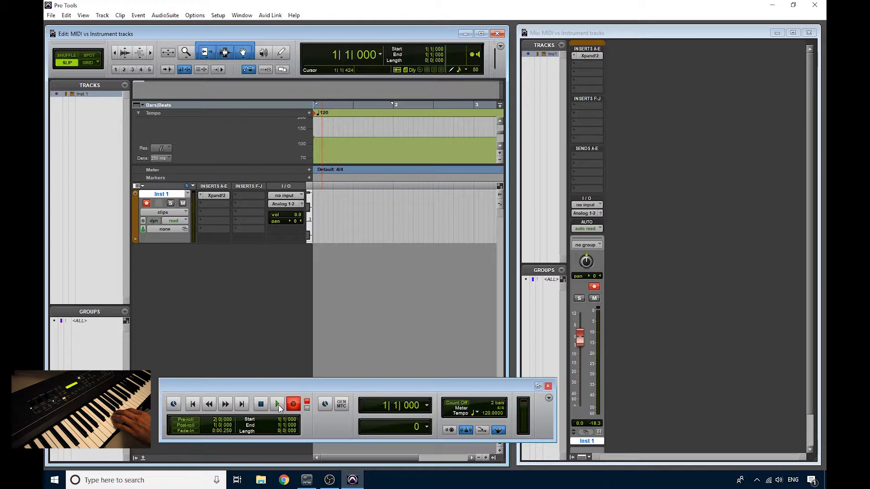
left_click(278, 405)
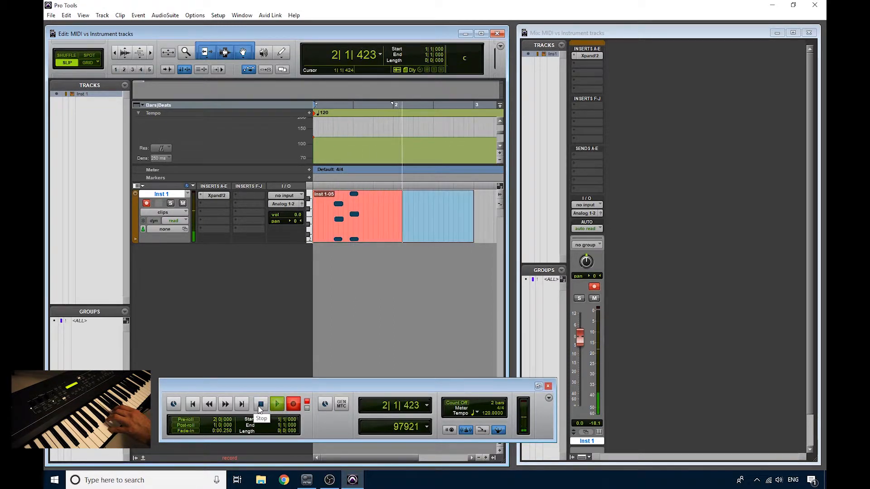
key("space")
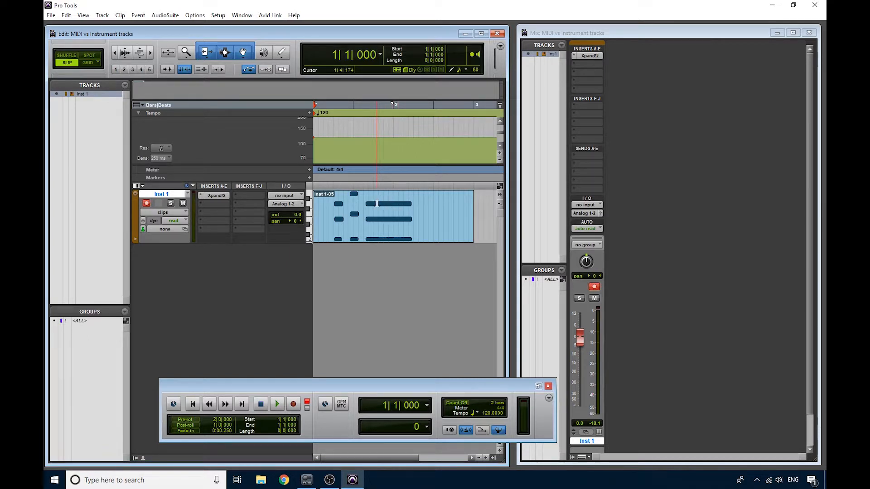
- Switch the Inst 1 track view from clips to notes and bring the recorded chords into its visible pitch range
left_click(163, 213)
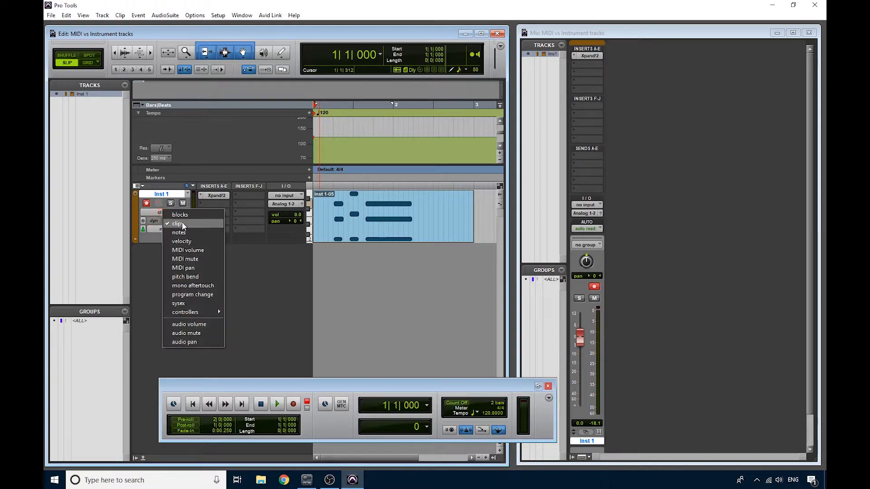
left_click(183, 233)
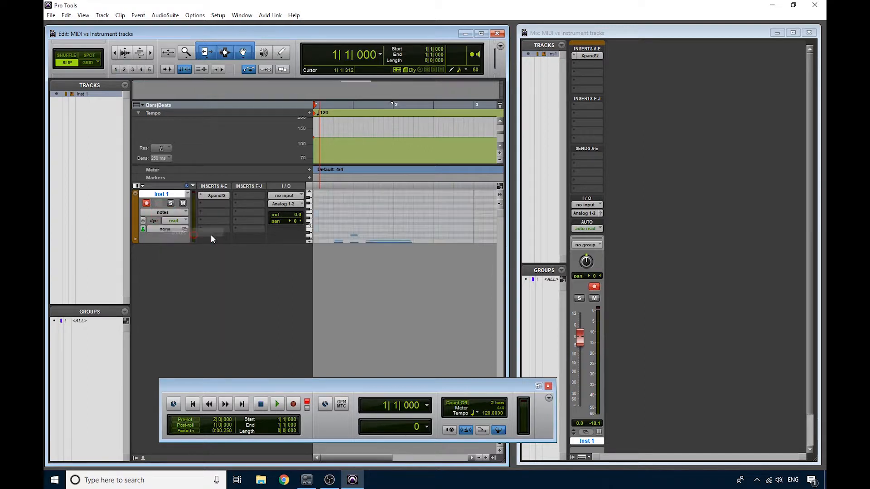
left_click(309, 243)
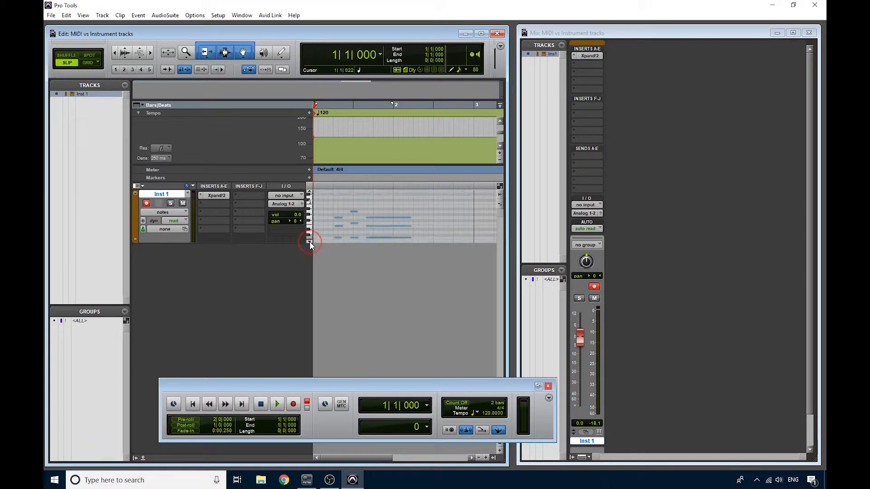
left_click(310, 243)
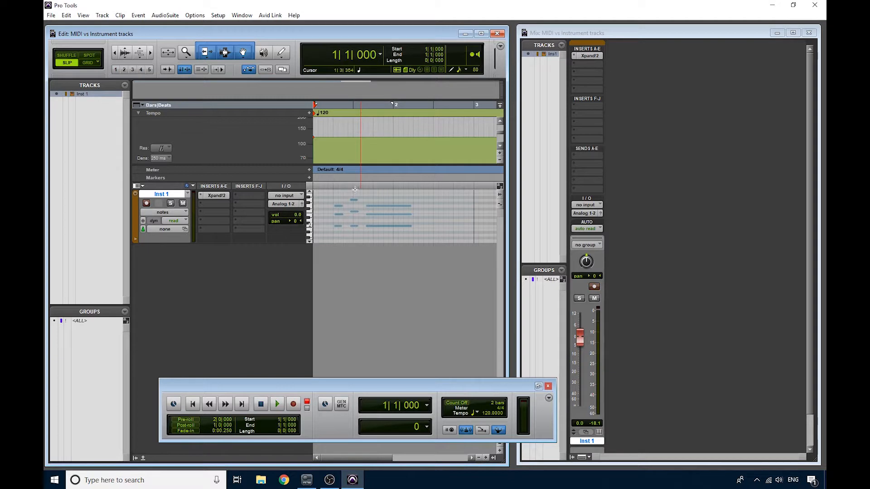
- Audition the three notes of the first recorded chord one by one, from lowest to highest
left_click(340, 227)
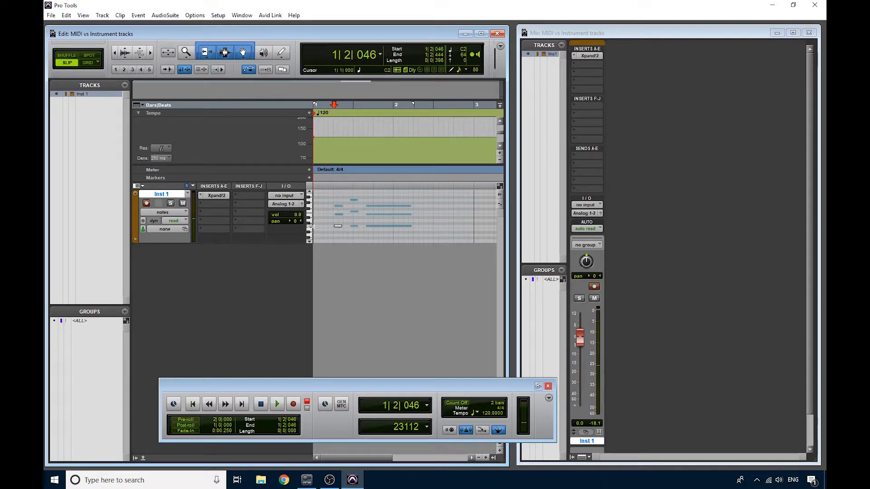
left_click(337, 214)
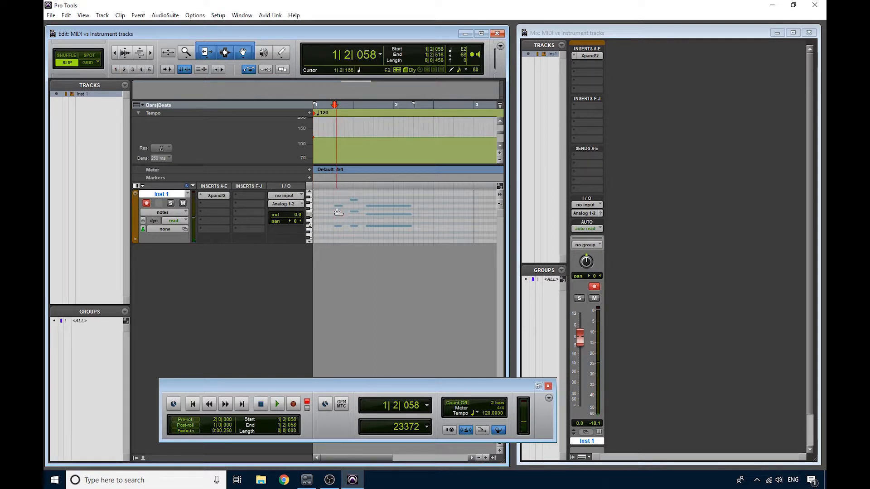
left_click(340, 206)
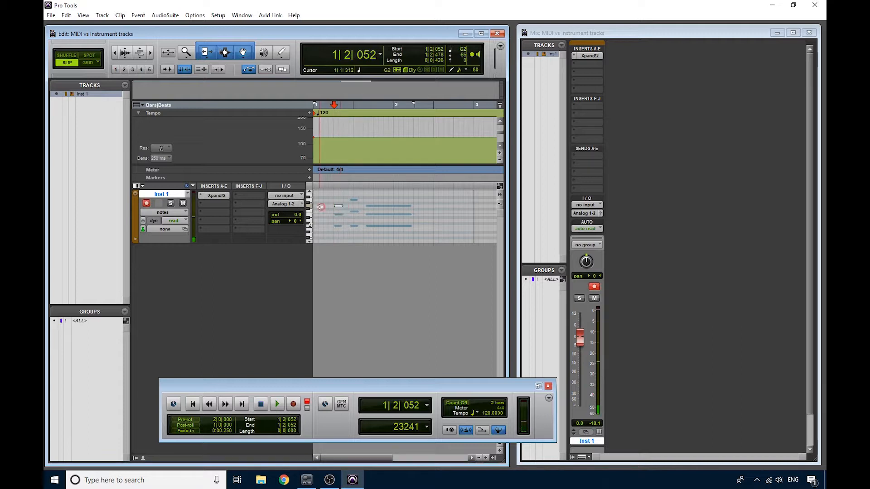
- Try moving the top note of the second chord down to G2, and return it to A2
left_click(354, 198)
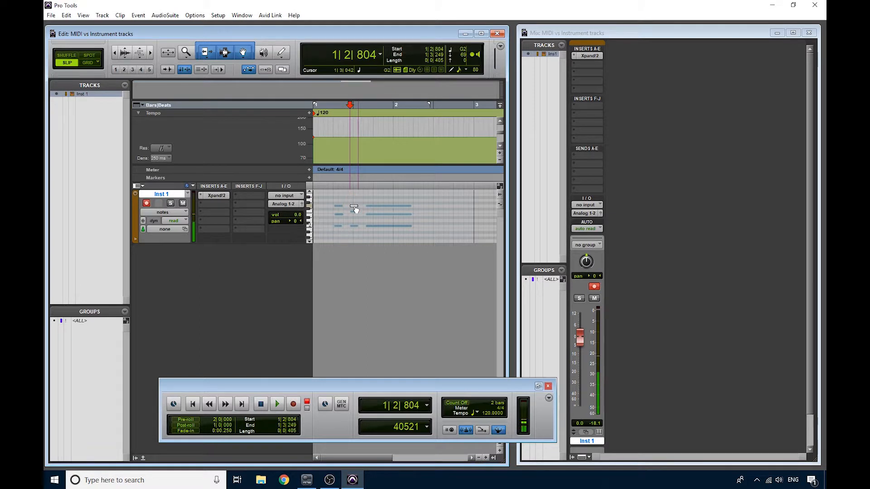
left_click_drag(354, 196, 355, 206)
left_click_drag(356, 205, 355, 203)
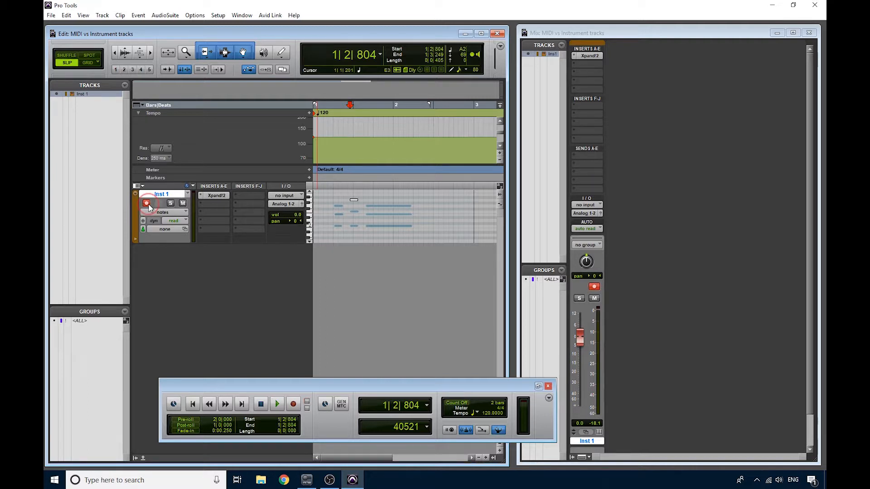
- Create one new MIDI track in ticks, named MIDI, and record-enable it
left_click(103, 16)
left_click(108, 25)
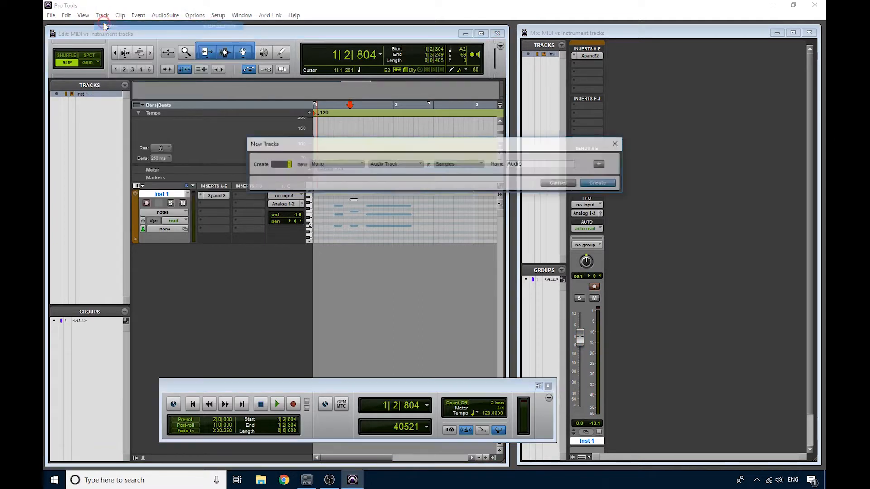
left_click(406, 166)
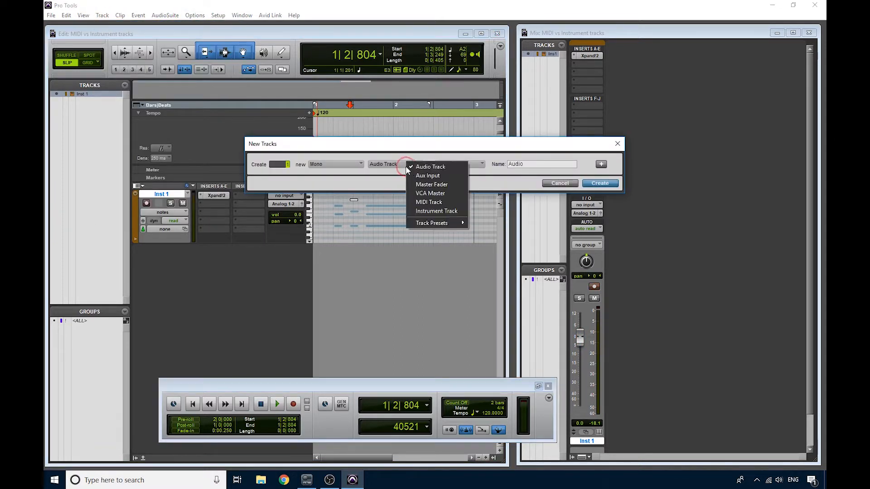
left_click(428, 203)
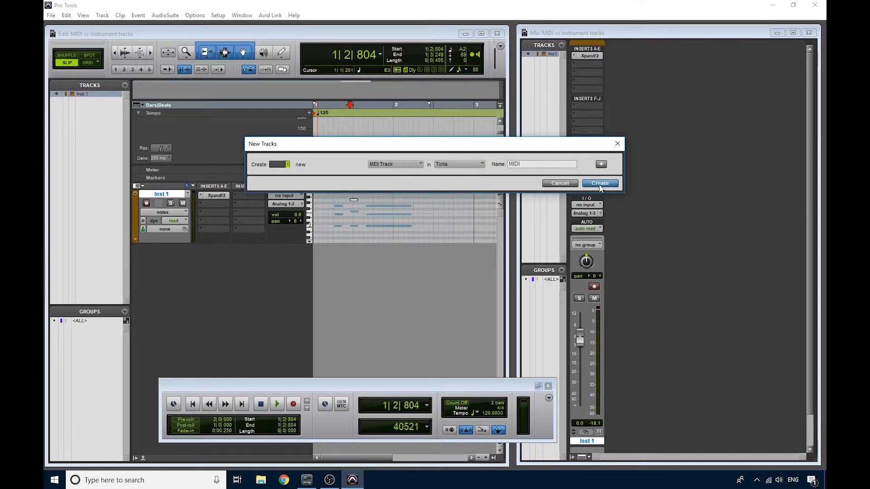
left_click(599, 183)
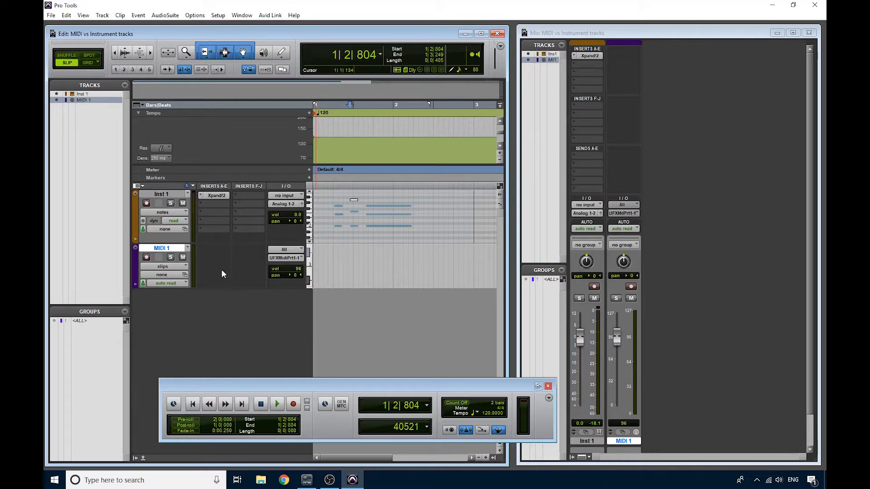
left_click(146, 257)
left_click(82, 15)
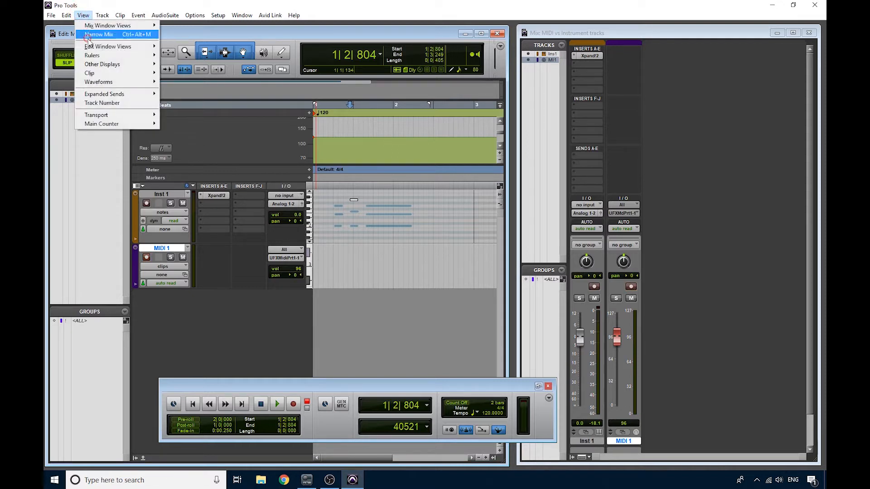
mouse_move(91, 48)
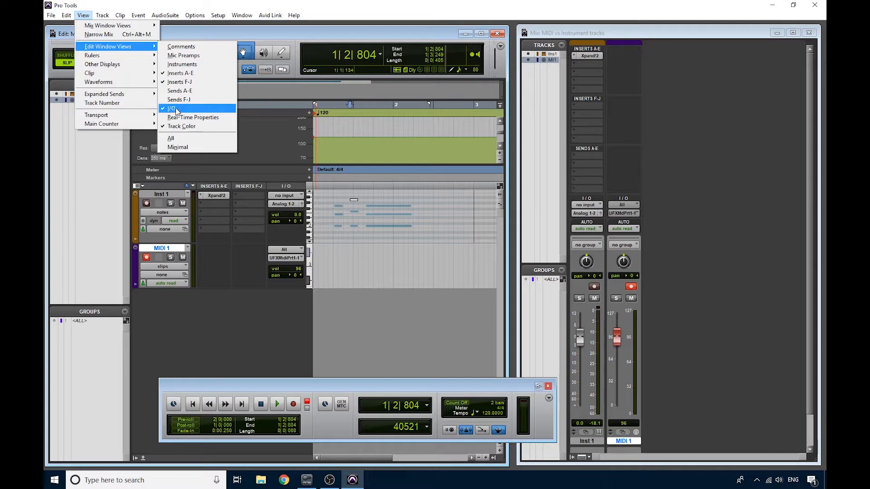
left_click(241, 255)
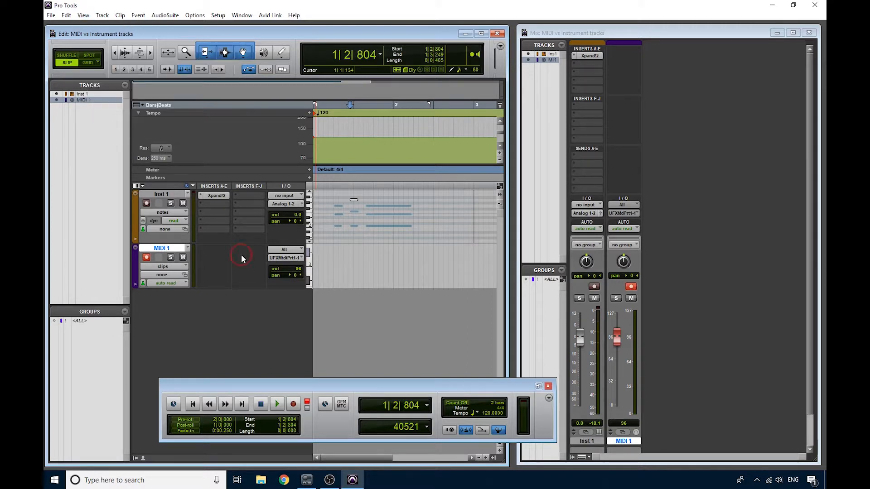
- Route the MIDI 1 track's output to channel 1 of Xpand!2 on Inst 1, and select the Inst 1 track
left_click(285, 263)
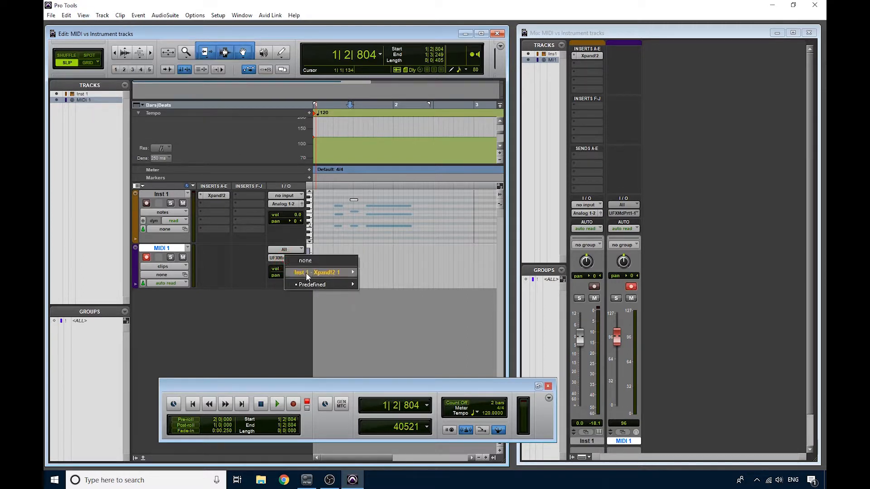
mouse_move(306, 273)
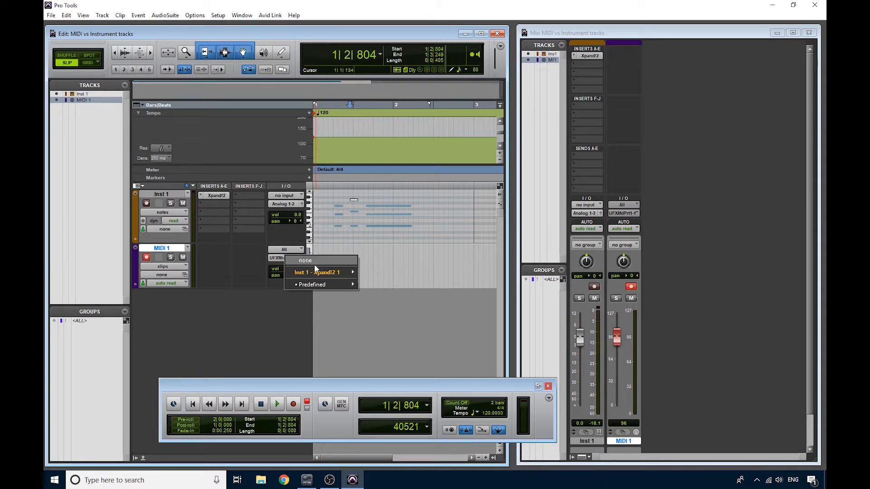
left_click(379, 272)
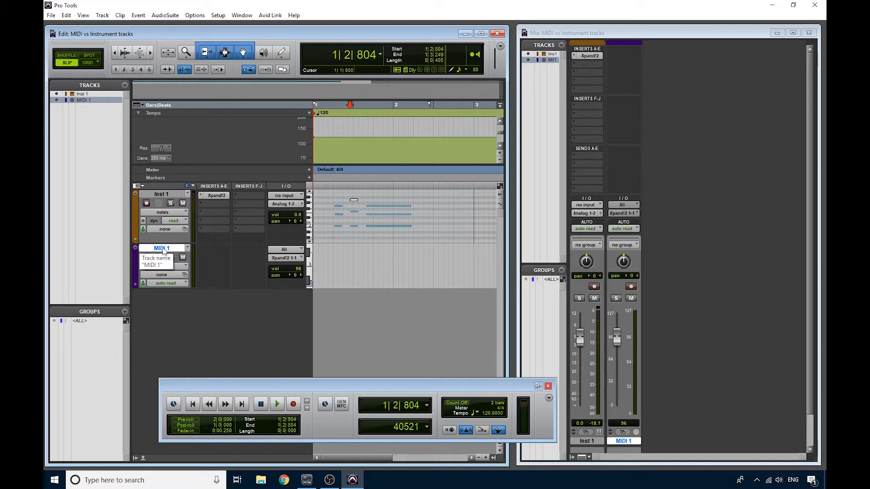
left_click(171, 195)
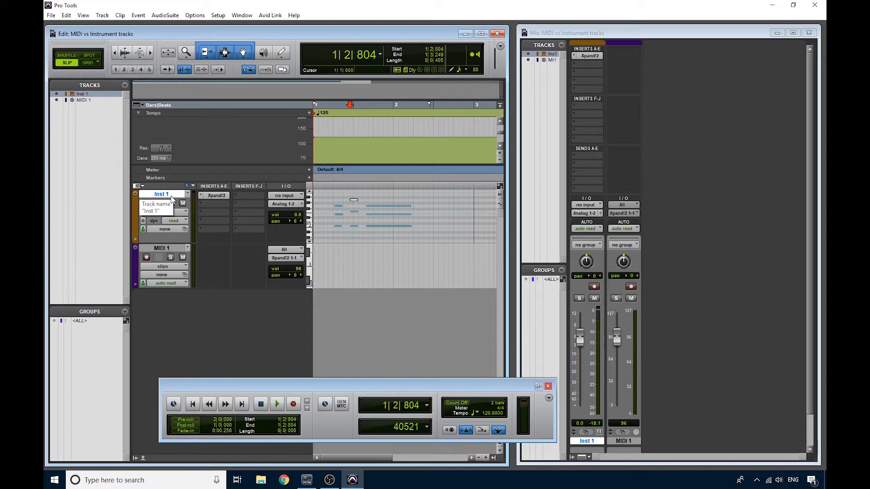
- Create one new mono Aux Input track and move the Xpand!2 insert from Inst 1 to its first insert slot
left_click(167, 247)
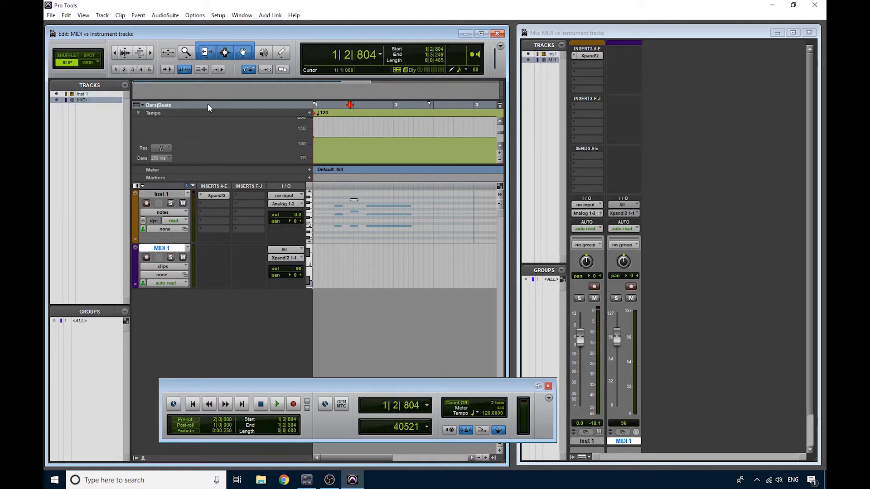
left_click(103, 16)
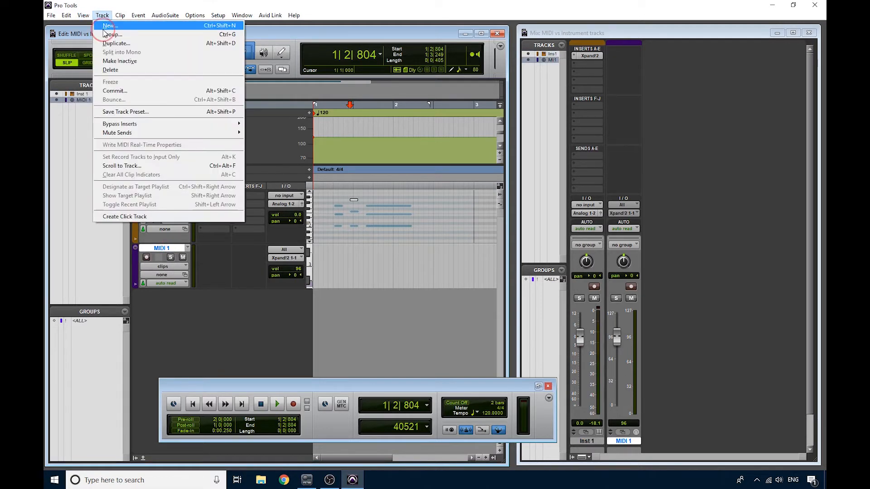
left_click(105, 25)
left_click(383, 164)
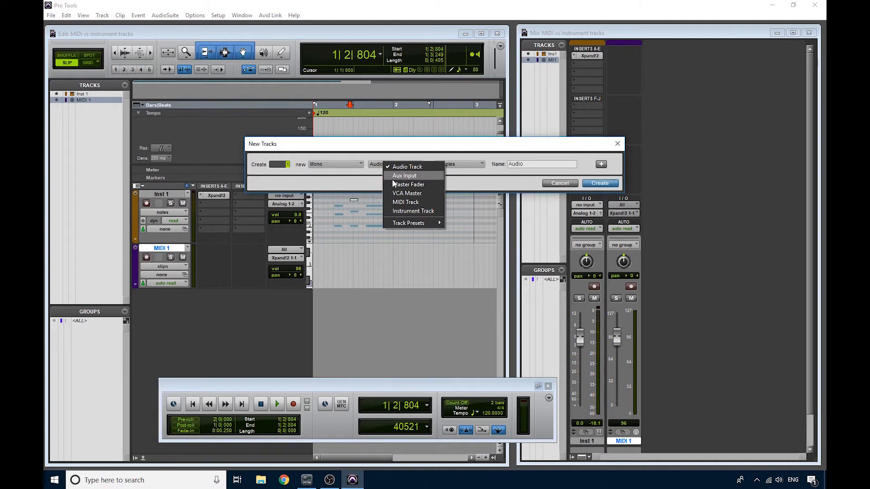
left_click(399, 177)
left_click(596, 183)
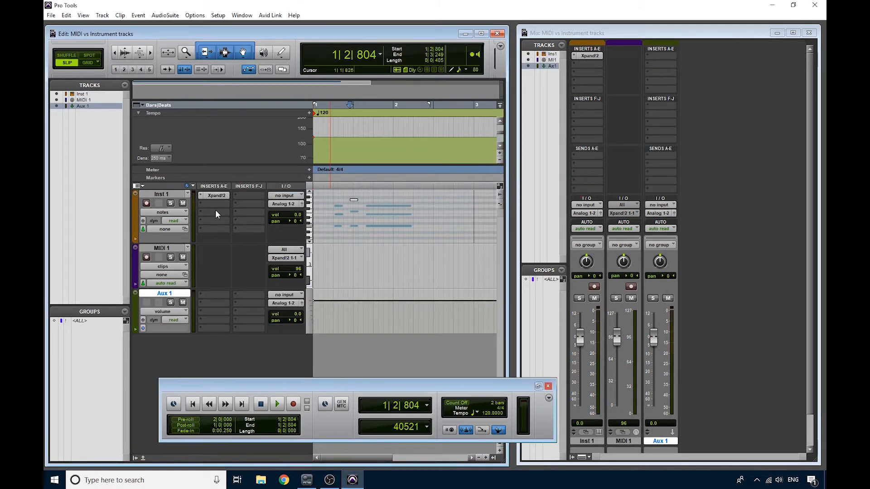
left_click_drag(216, 196, 211, 298)
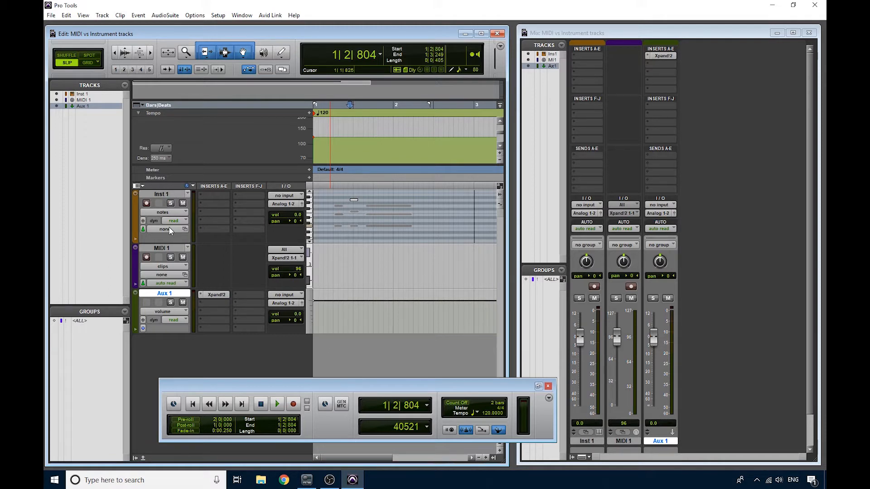
- Record-enable the MIDI 1 track and set its output to channel-1 of Xpand!2 on Aux 1
left_click(162, 248)
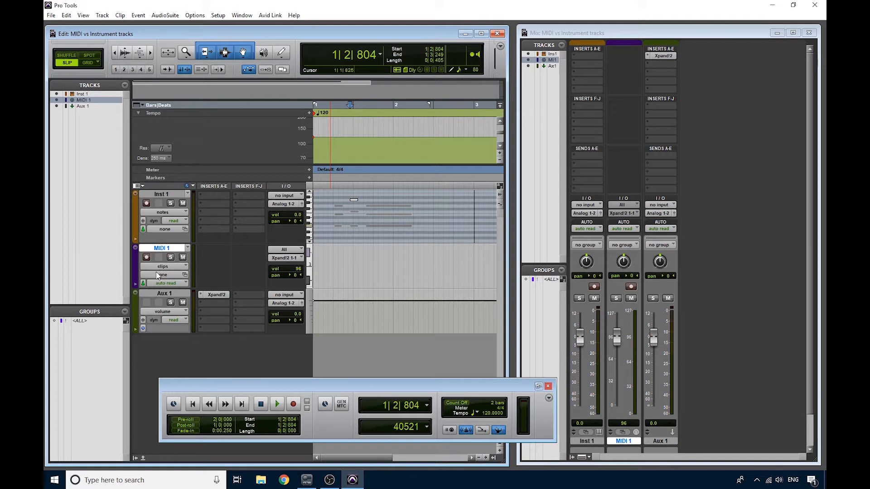
left_click(146, 257)
left_click(274, 259)
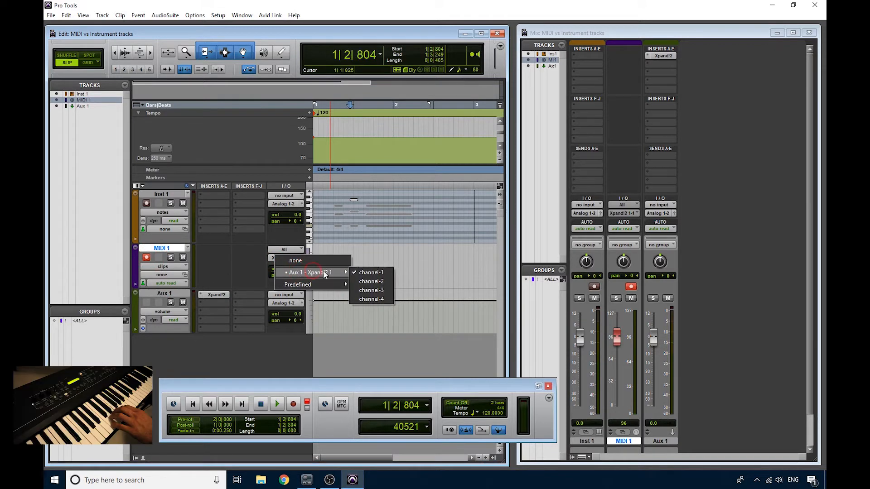
left_click(362, 272)
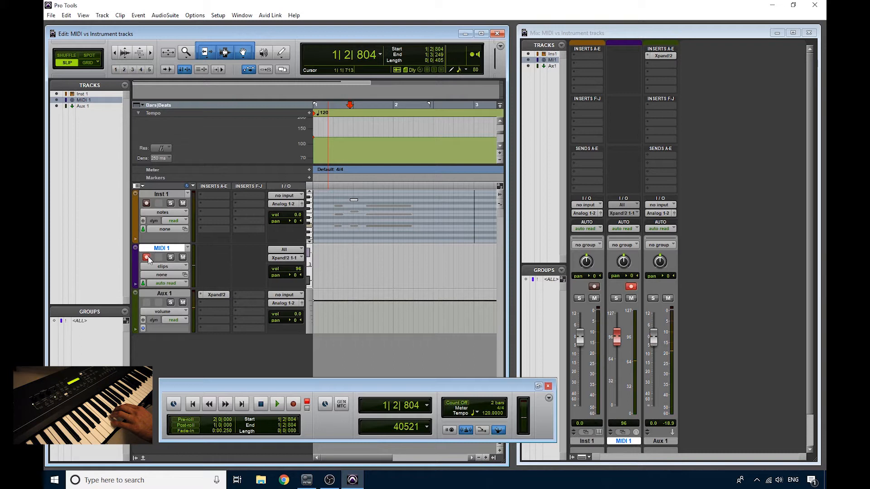
left_click(162, 196)
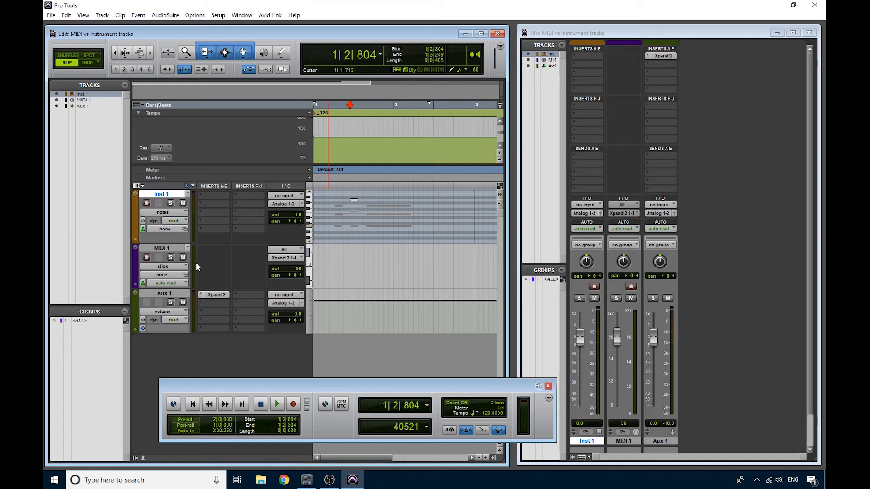
left_click(171, 250)
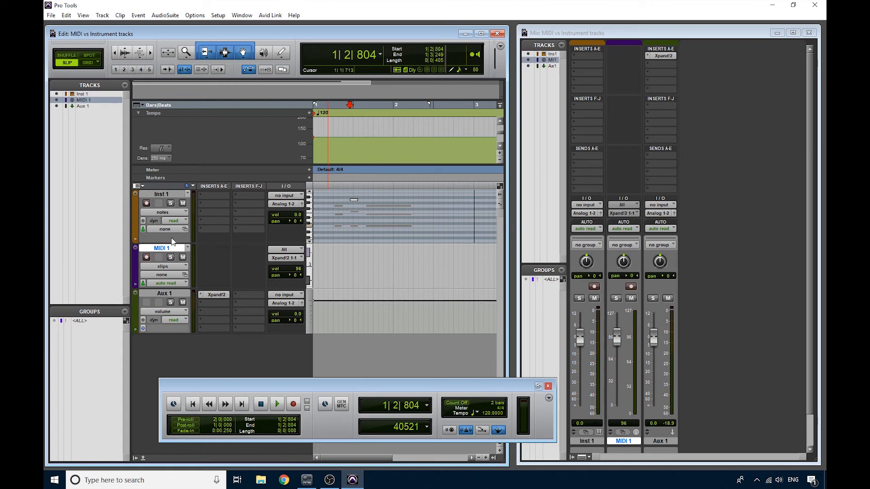
left_click(162, 195)
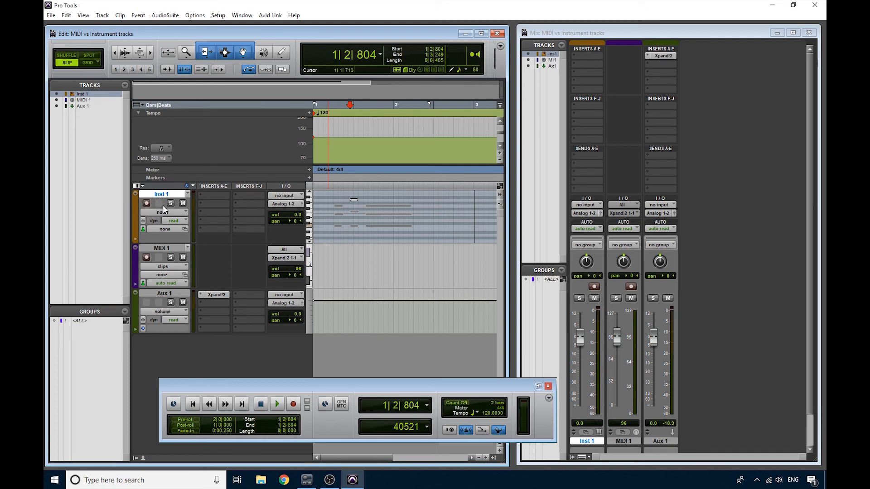
left_click(159, 249)
left_click(162, 293)
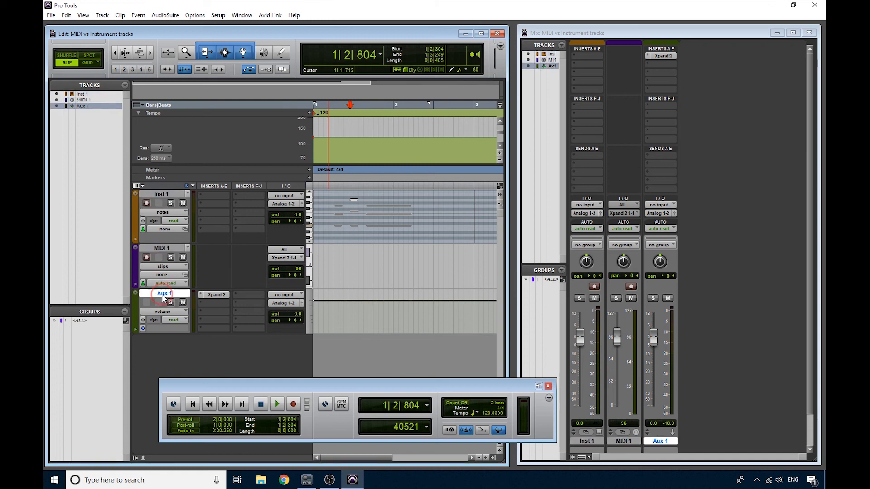
left_click(161, 249)
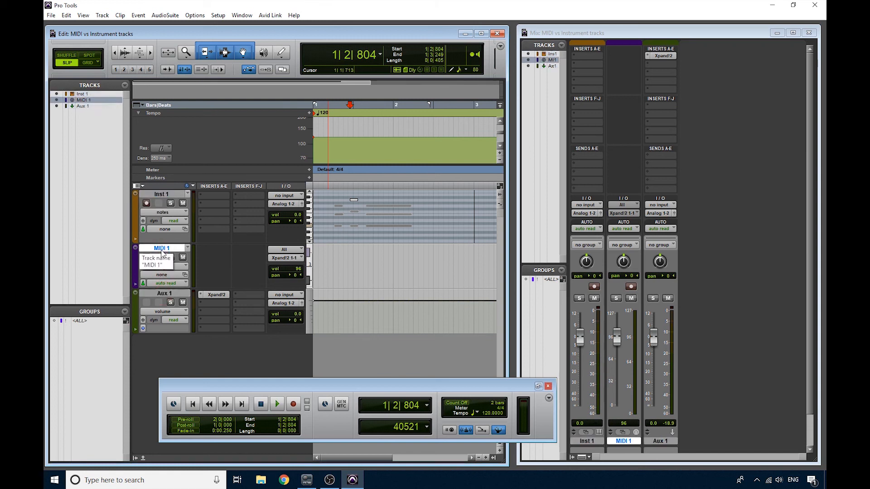